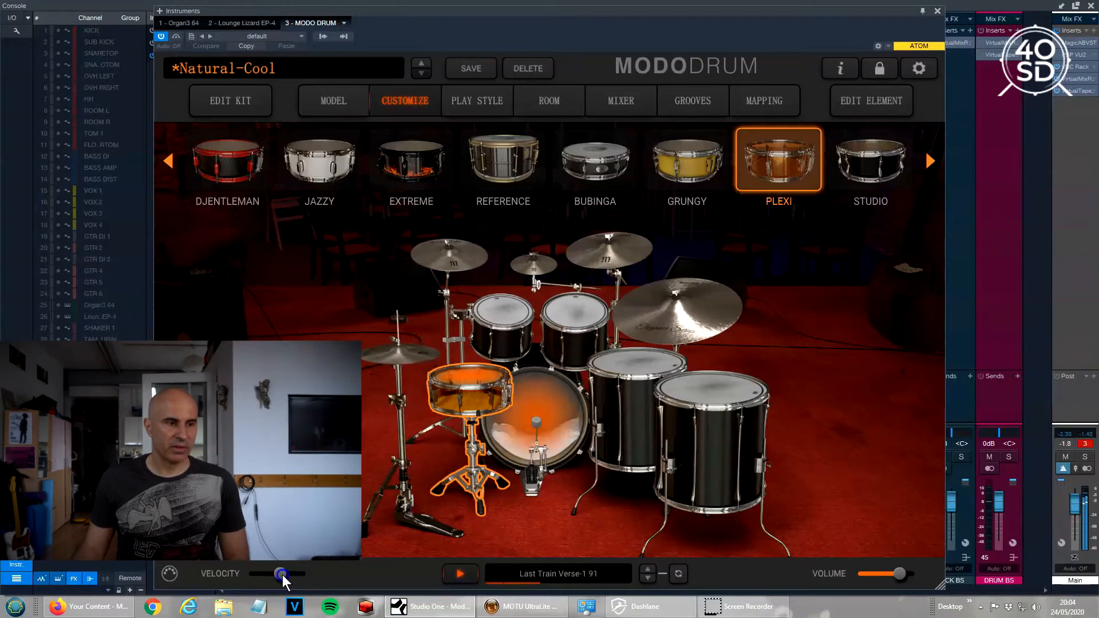
Replay the Dinner Verse-1 100 groove, lowering and raising the velocity slider to hear the Plexi snare.
{"action": "left_click", "coordinate": [462, 578]}
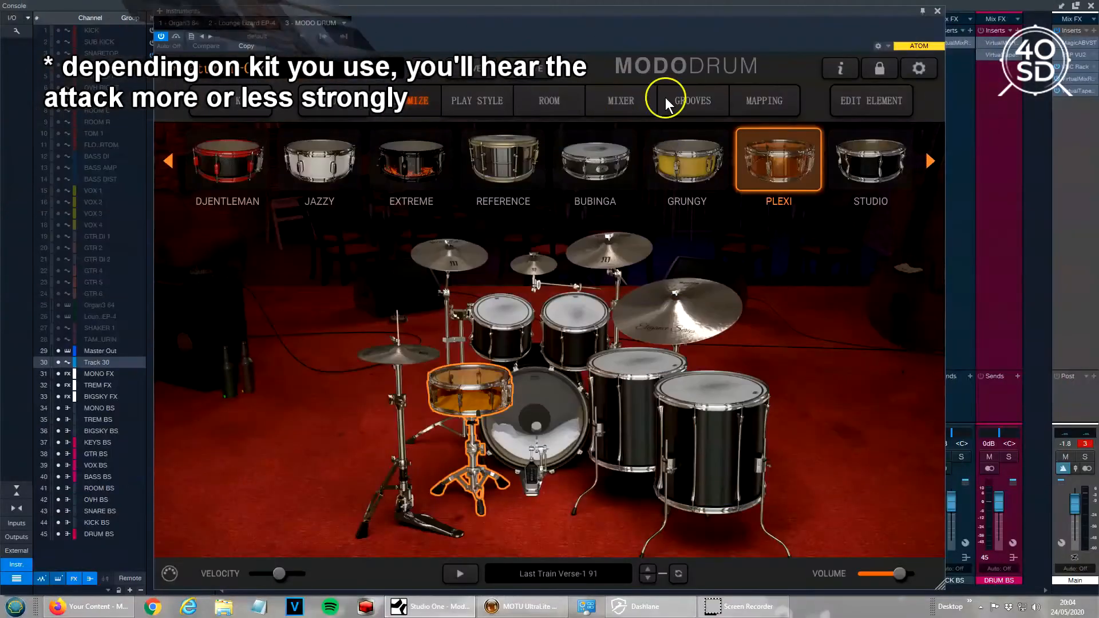
{"action": "left_click", "coordinate": [461, 575]}
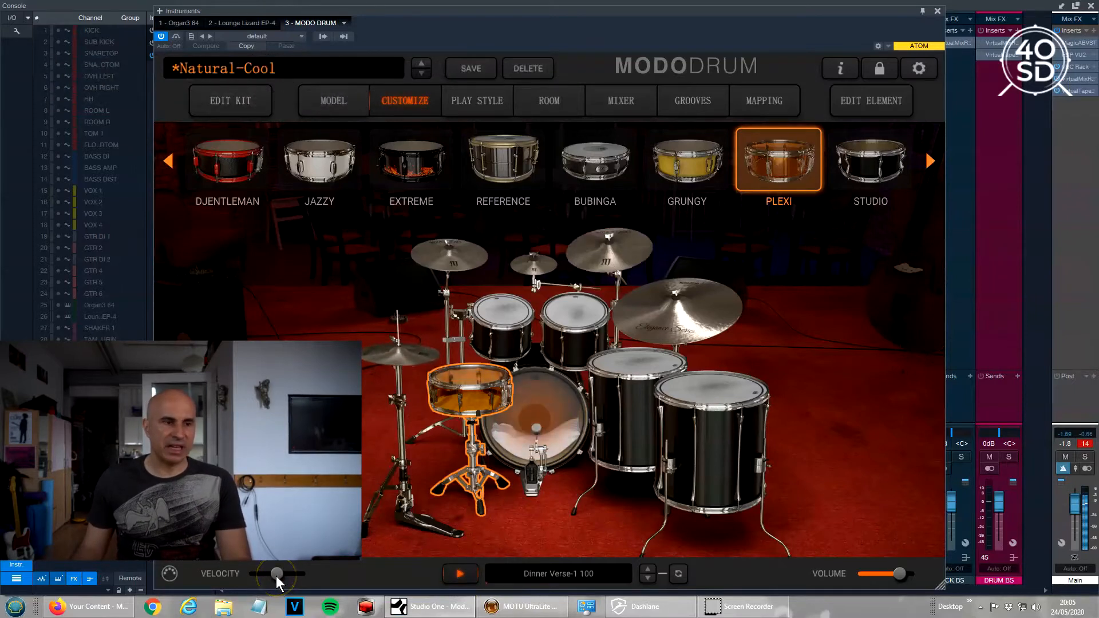
{"action": "left_click_drag", "start_coordinate": [276, 577], "coordinate": [250, 577]}
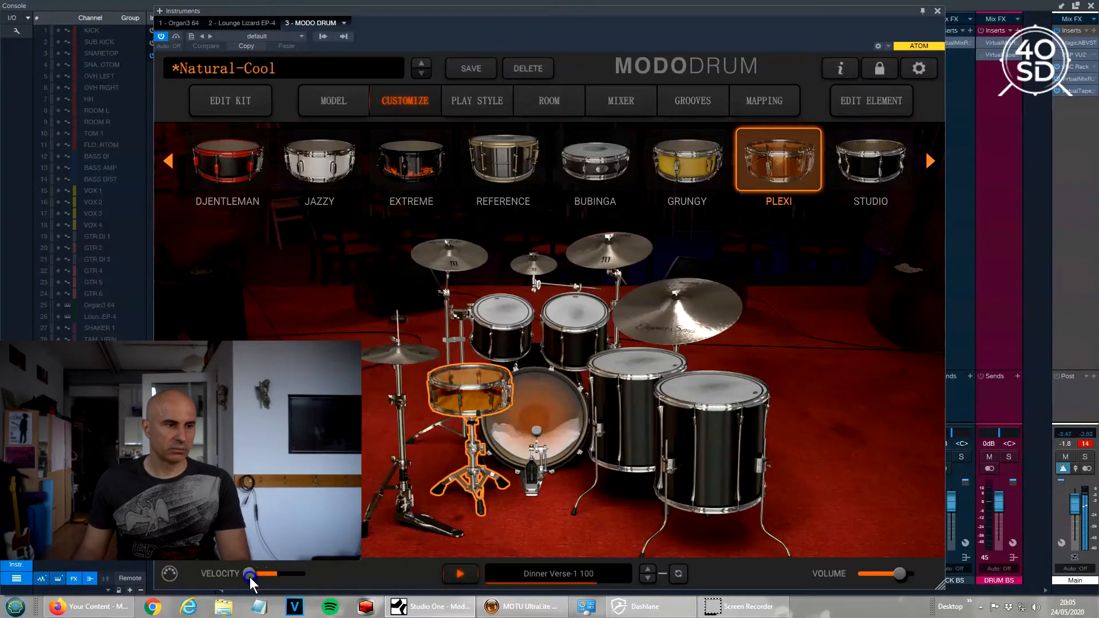
{"action": "left_click_drag", "start_coordinate": [247, 574], "coordinate": [275, 571]}
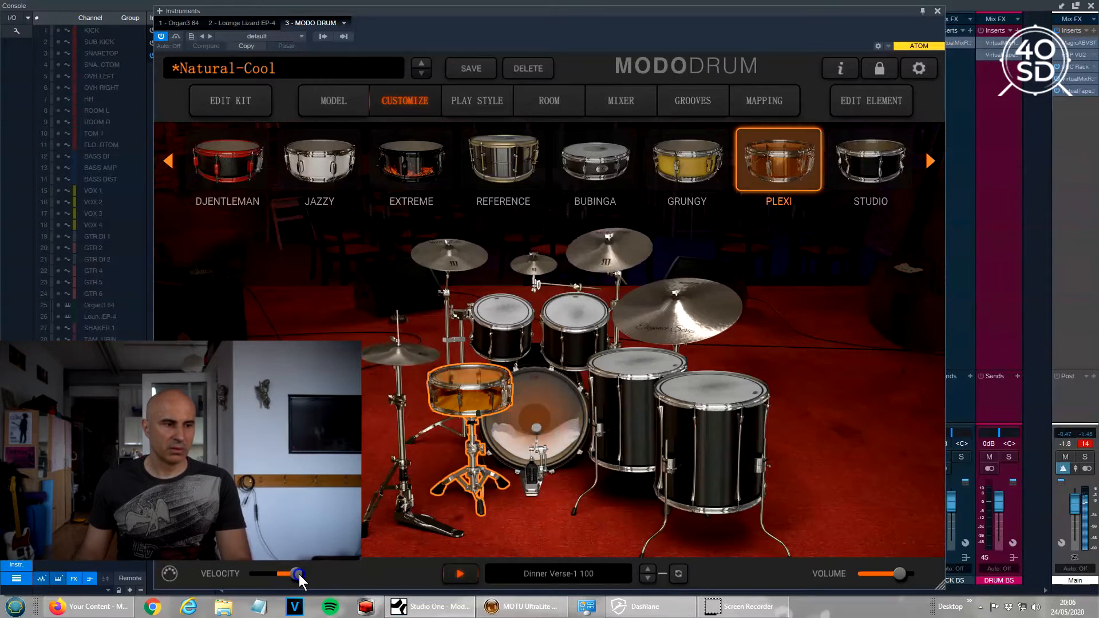
{"action": "left_click_drag", "start_coordinate": [298, 575], "coordinate": [279, 574]}
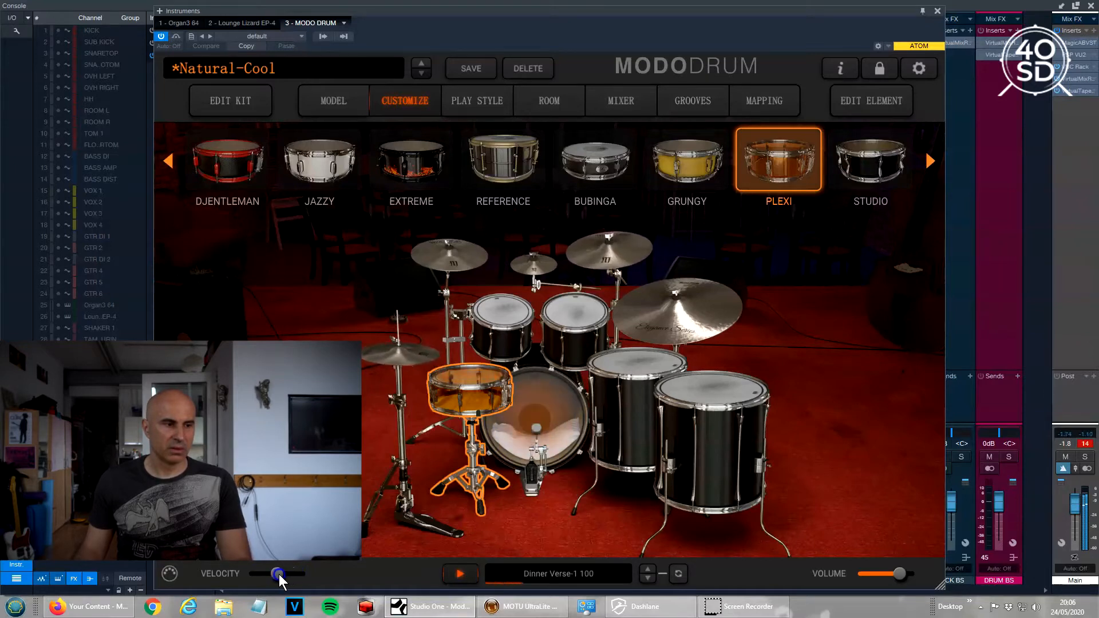
{"action": "left_click", "coordinate": [451, 579]}
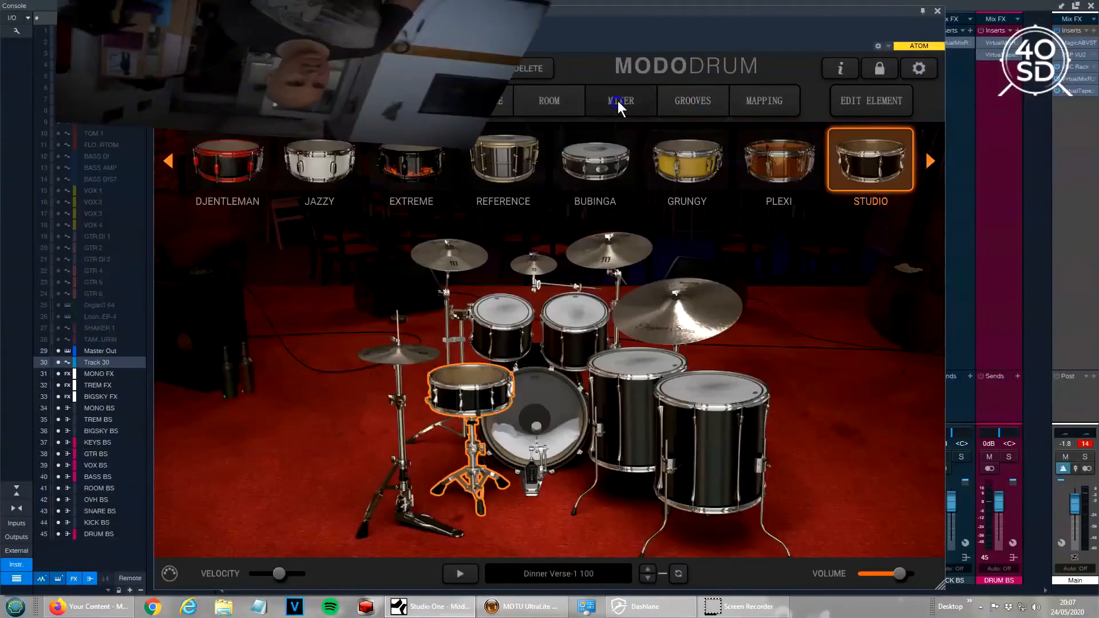
Switch to the Mixer page to see each Natural-Cool kit channel strip.
{"action": "left_click", "coordinate": [618, 101]}
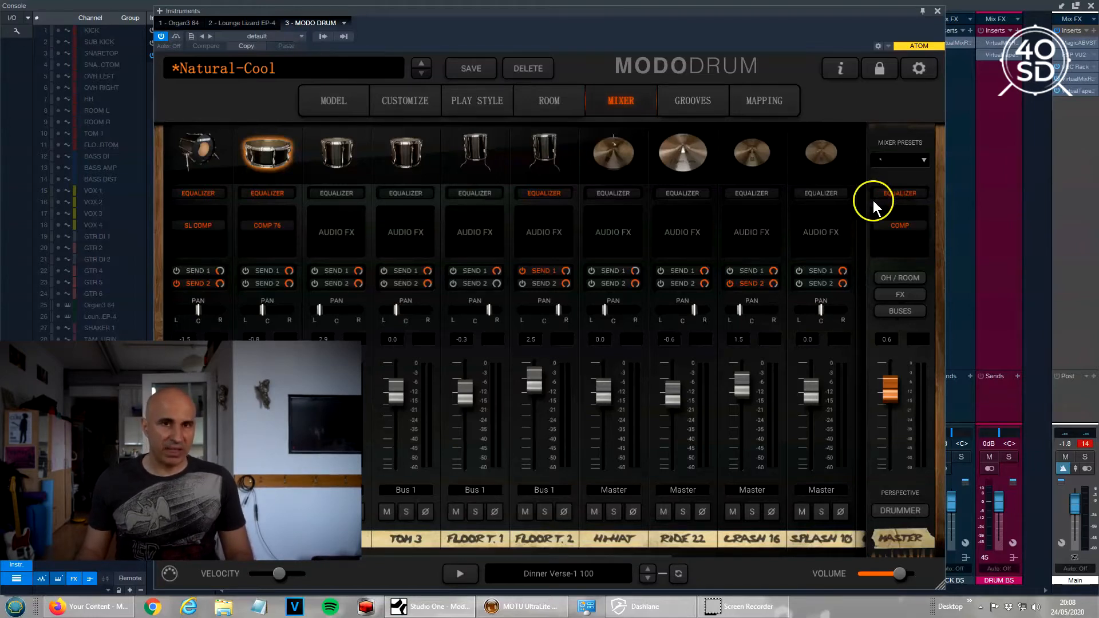
Reveal the FX1 and FX2 return channels and bring in the 90s Rock kit with HALL REV on FX1.
{"action": "left_click", "coordinate": [895, 295]}
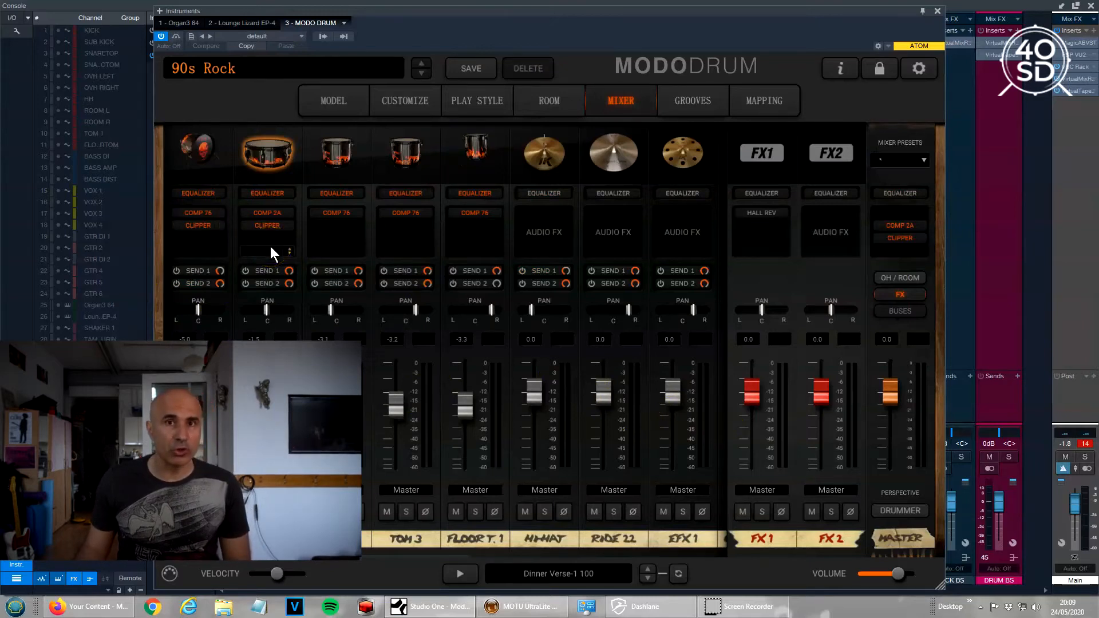
{"action": "left_click", "coordinate": [384, 453]}
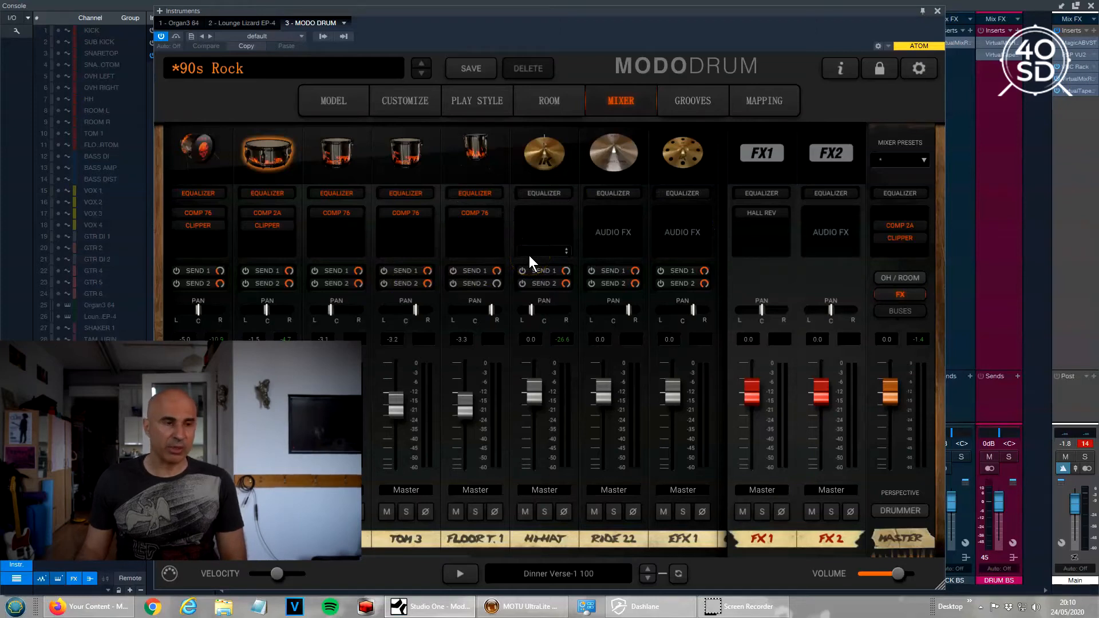
Load the Black Oyster Natural preset from the Natural preset category.
{"action": "left_click", "coordinate": [348, 66]}
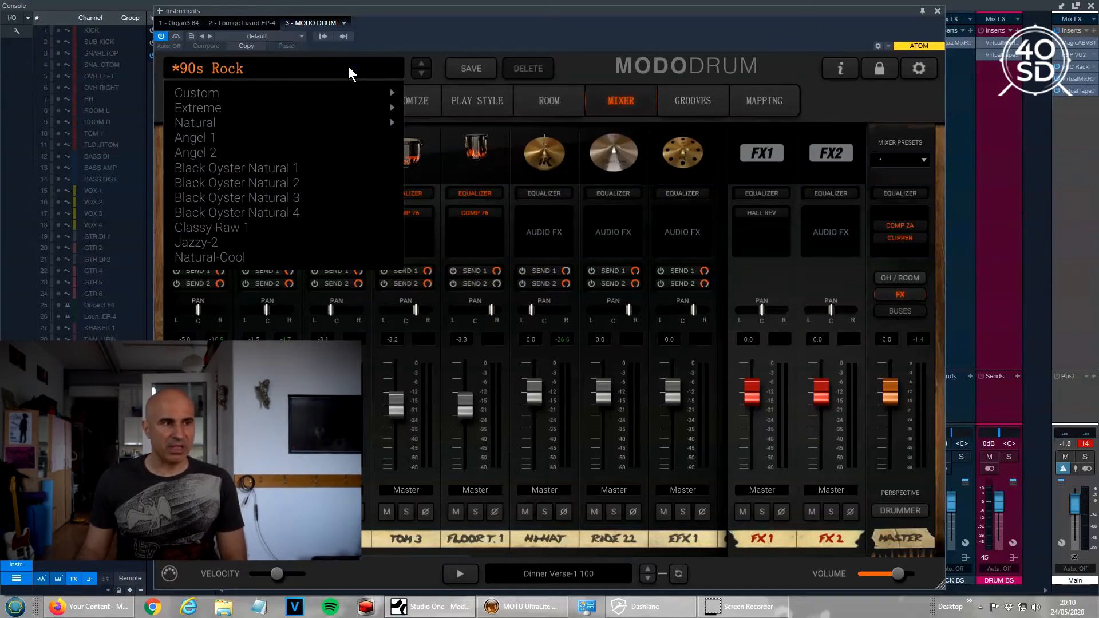
{"action": "mouse_move", "coordinate": [342, 95]}
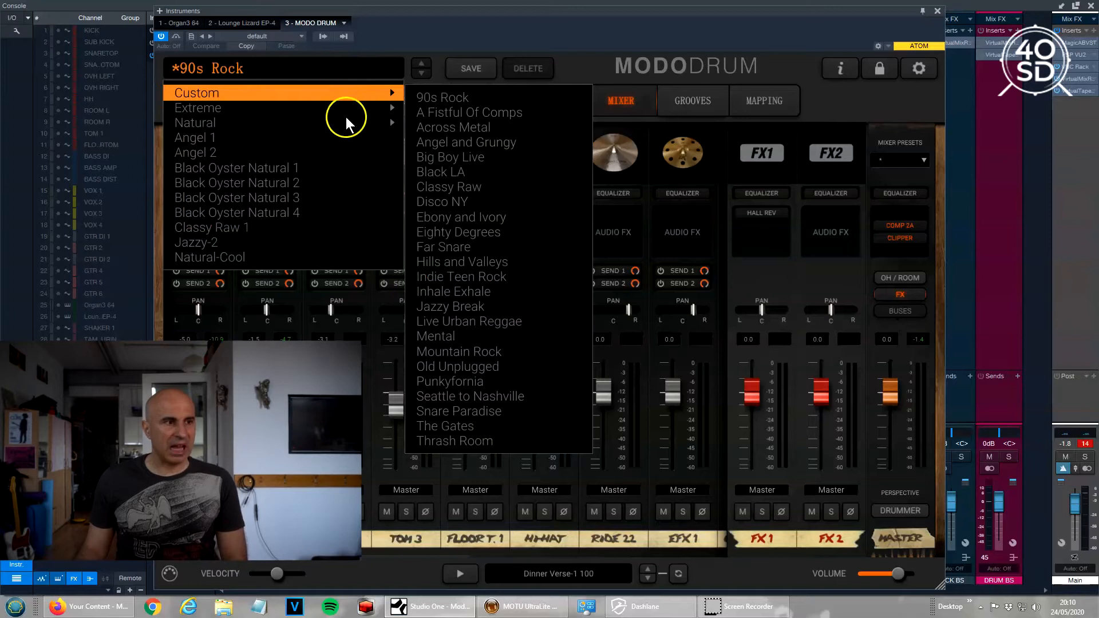
{"action": "mouse_move", "coordinate": [315, 122]}
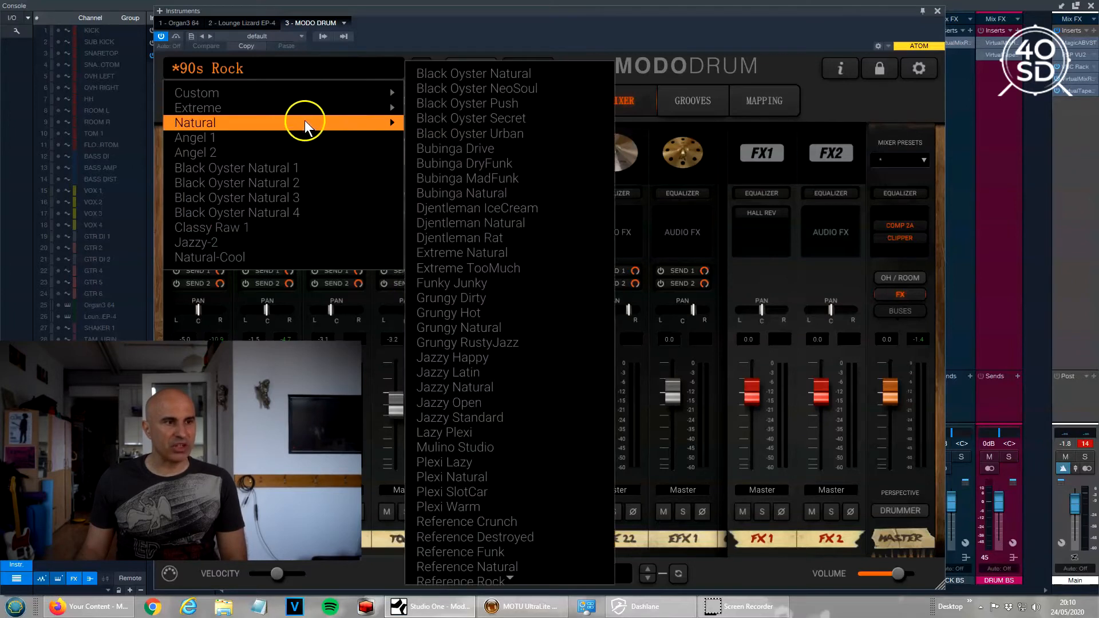
{"action": "left_click", "coordinate": [422, 72]}
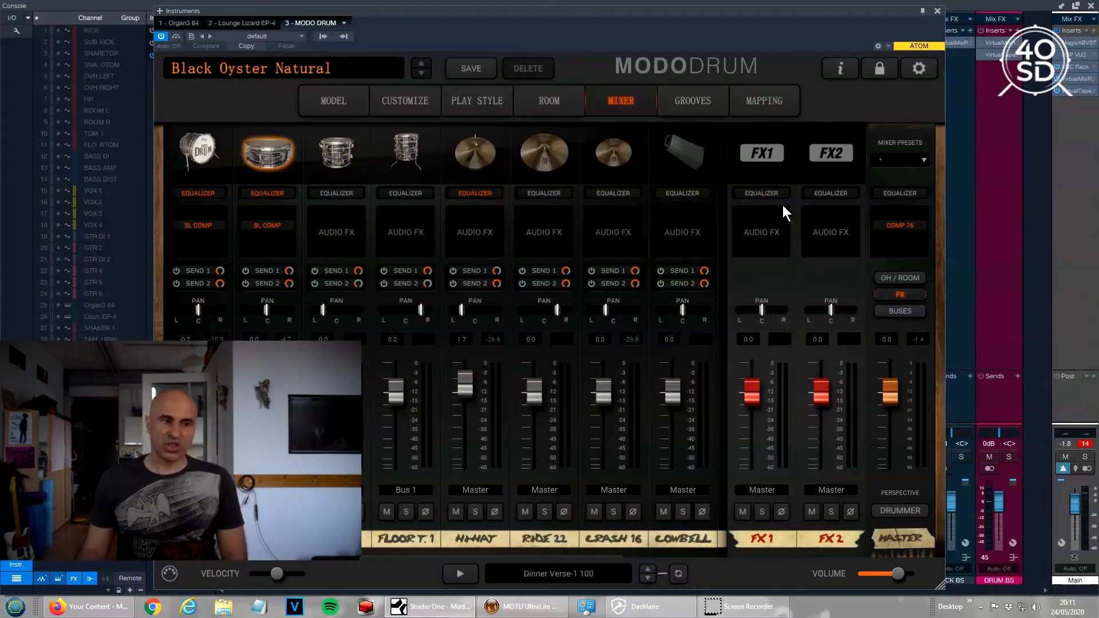
Play the groove with the master COMP 76 bypassed and then re-enabled, and stop.
{"action": "left_click", "coordinate": [461, 574]}
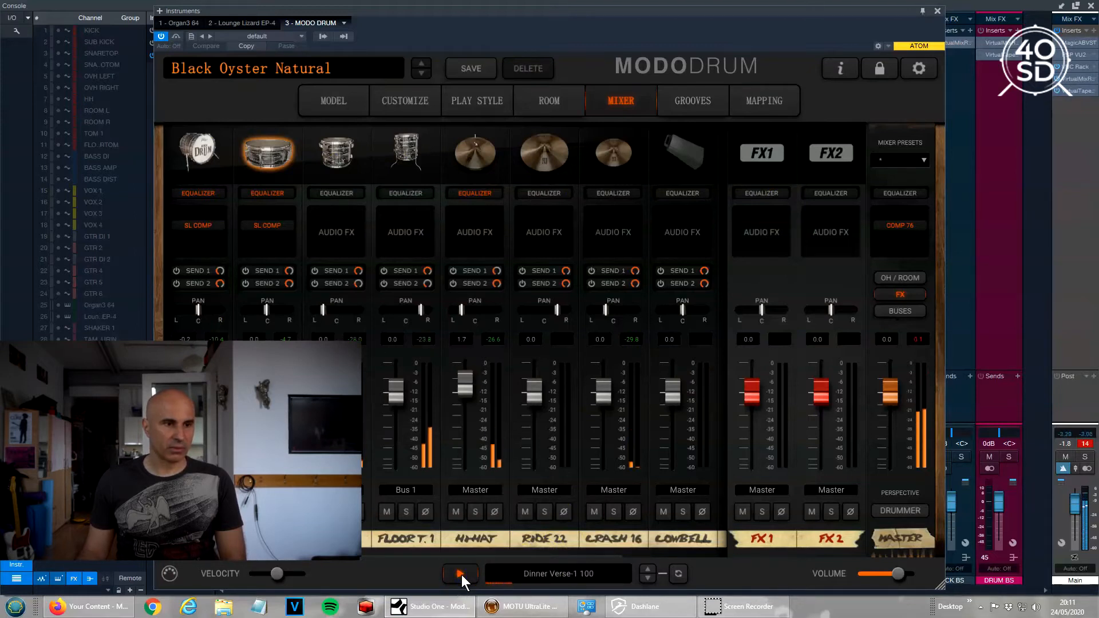
{"action": "left_click", "coordinate": [875, 229]}
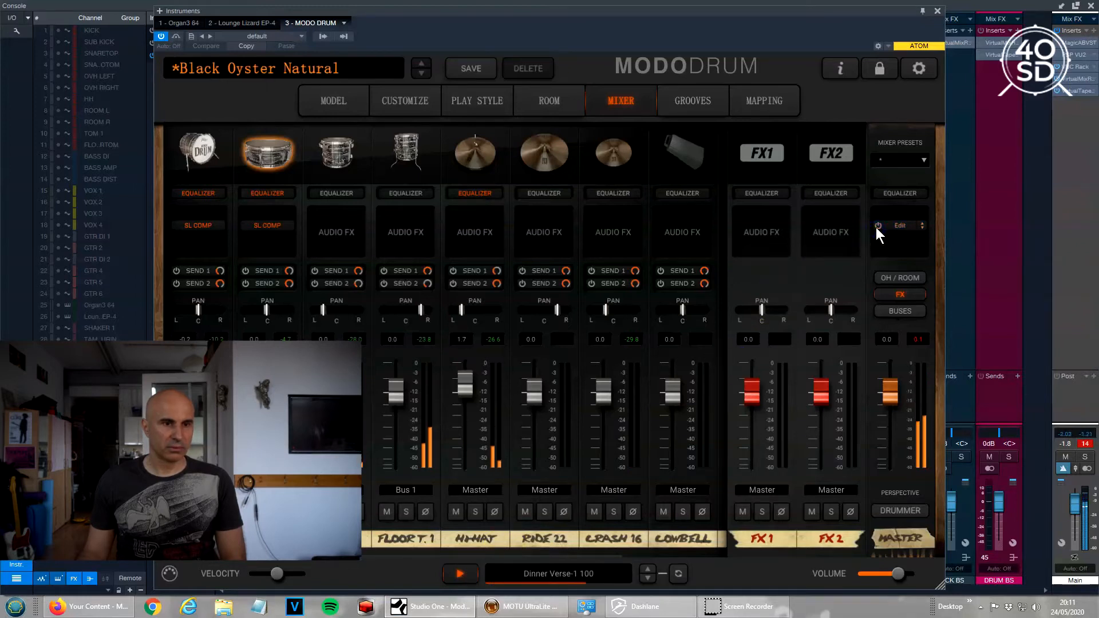
{"action": "left_click", "coordinate": [876, 228]}
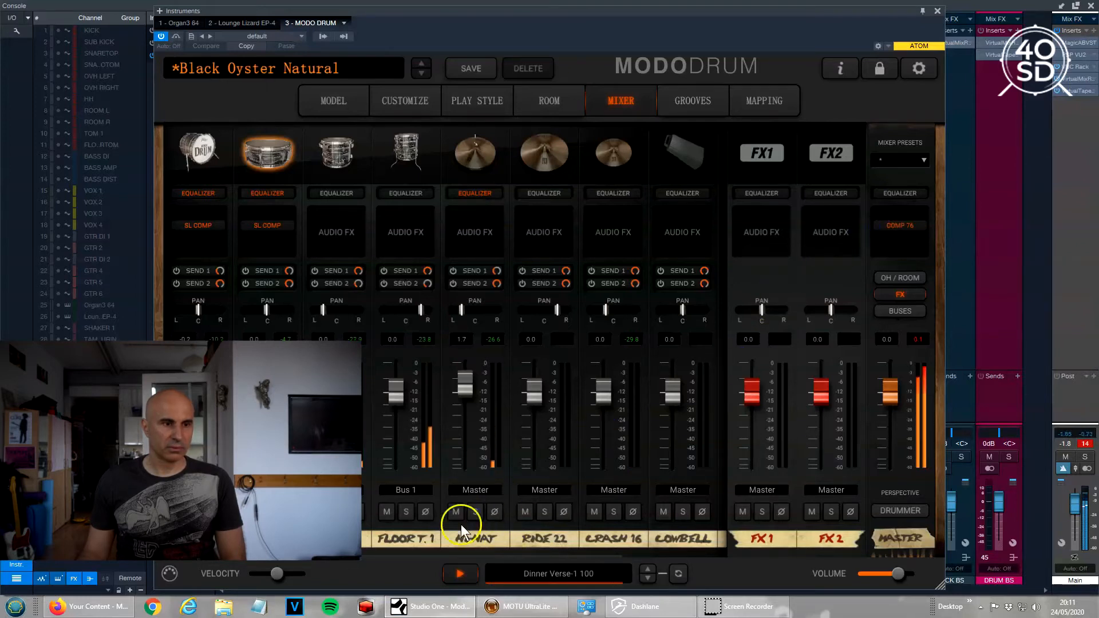
{"action": "left_click", "coordinate": [461, 575]}
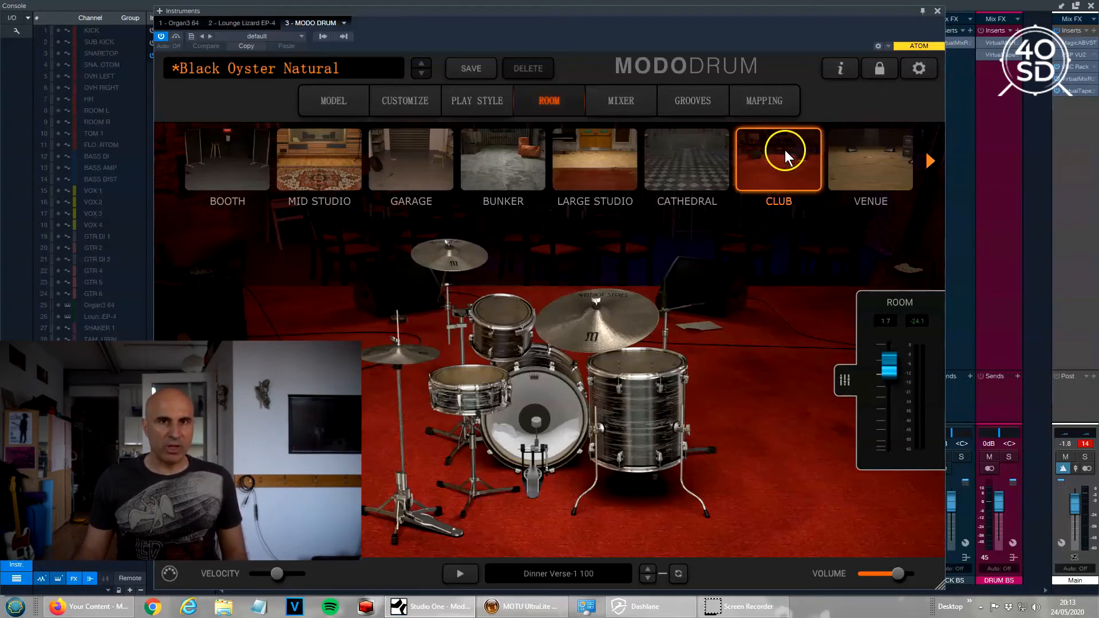
With the room level panel showing and the groove playing, set the Club master room level to 3.0.
{"action": "left_click", "coordinate": [845, 381]}
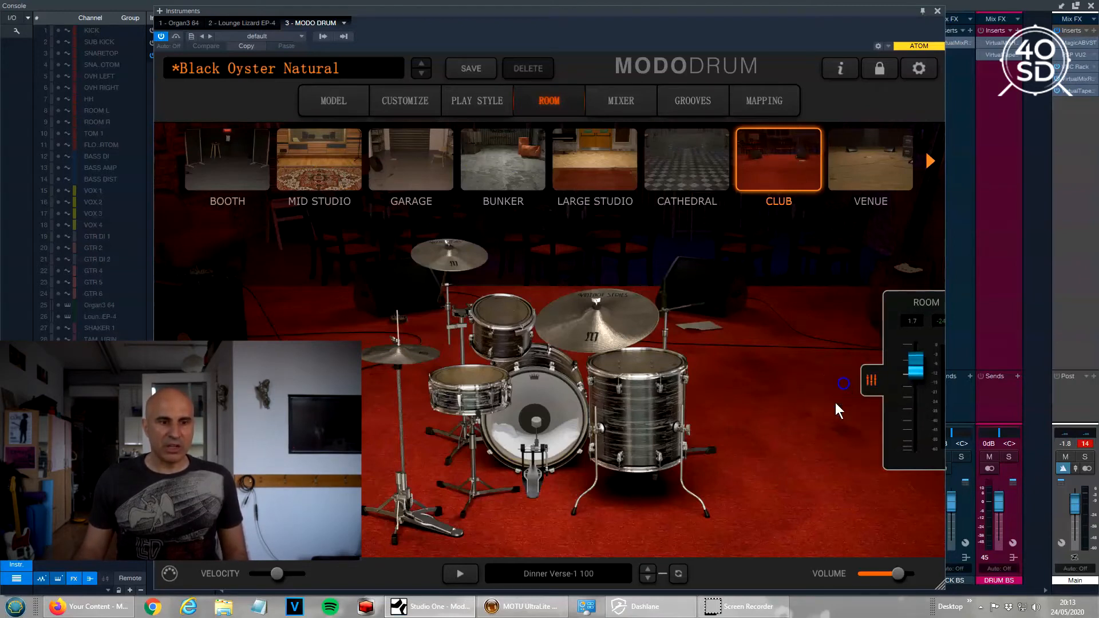
{"action": "left_click", "coordinate": [934, 384]}
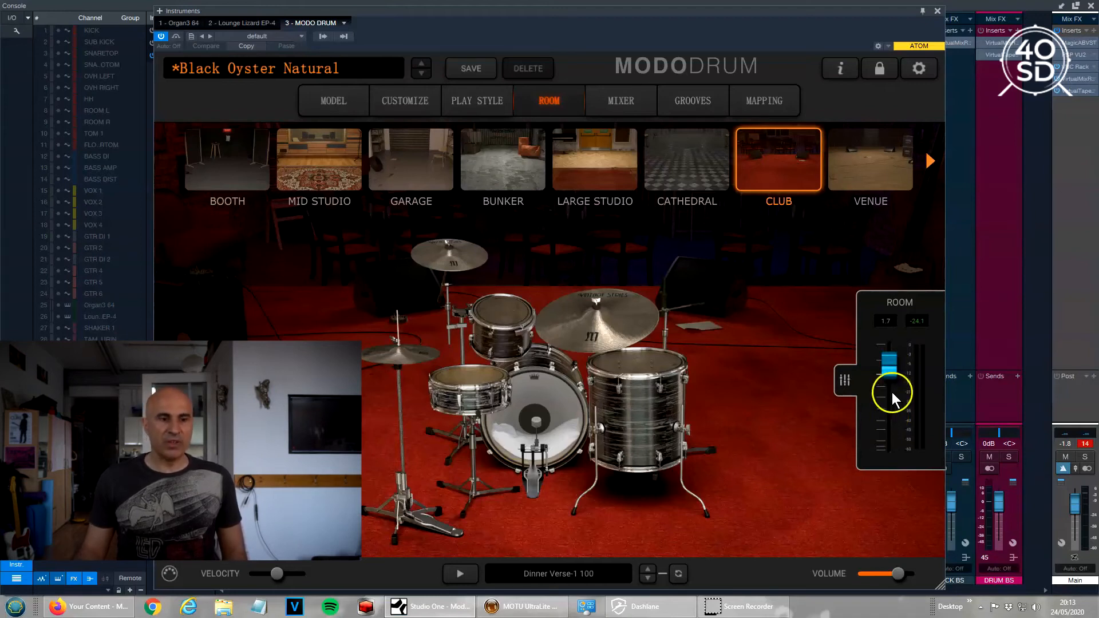
{"action": "left_click", "coordinate": [454, 574]}
{"action": "mouse_move", "coordinate": [893, 372]}
{"action": "left_mouse_down"}
{"action": "mouse_move", "coordinate": [896, 424]}
{"action": "mouse_move", "coordinate": [895, 357]}
{"action": "left_mouse_up"}
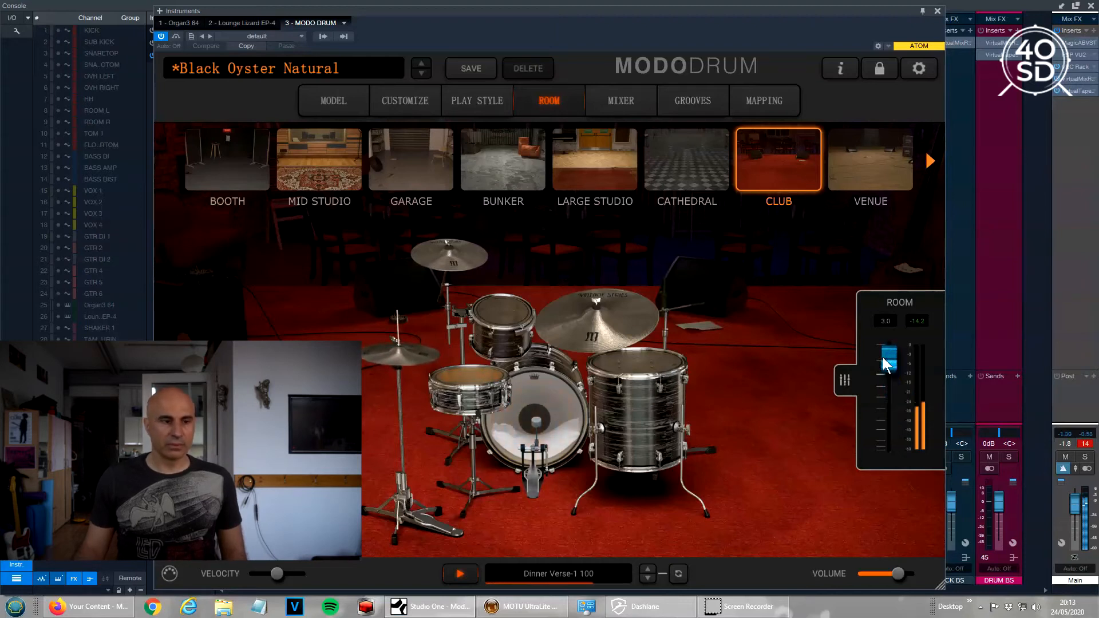
{"action": "left_click", "coordinate": [461, 573]}
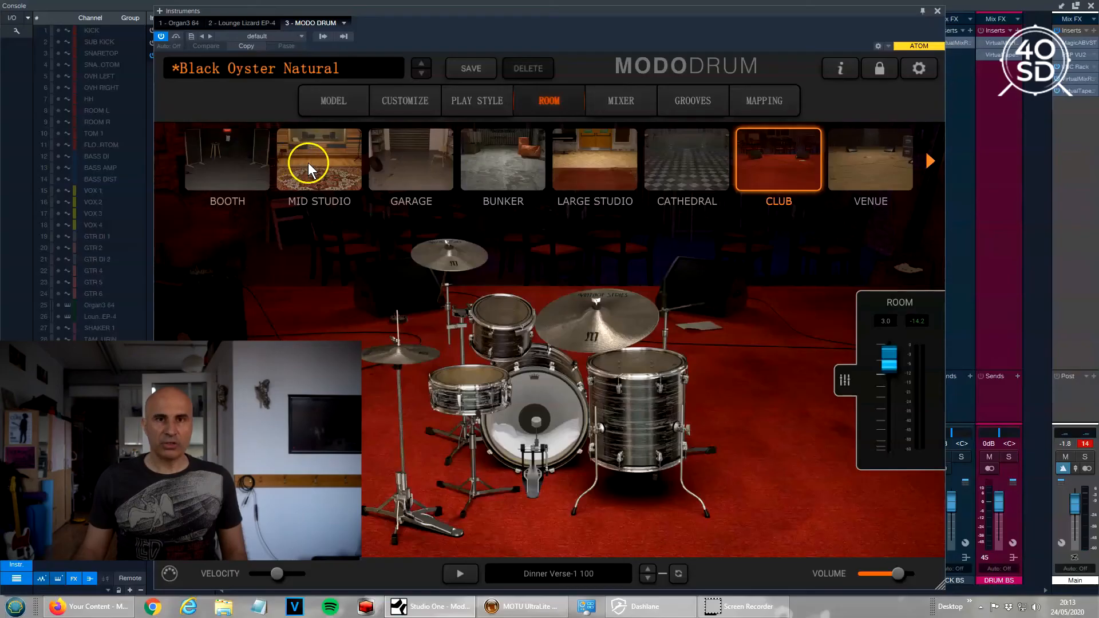
Put the kit in the Mid Studio room and briefly play the groove there.
{"action": "left_click", "coordinate": [308, 163]}
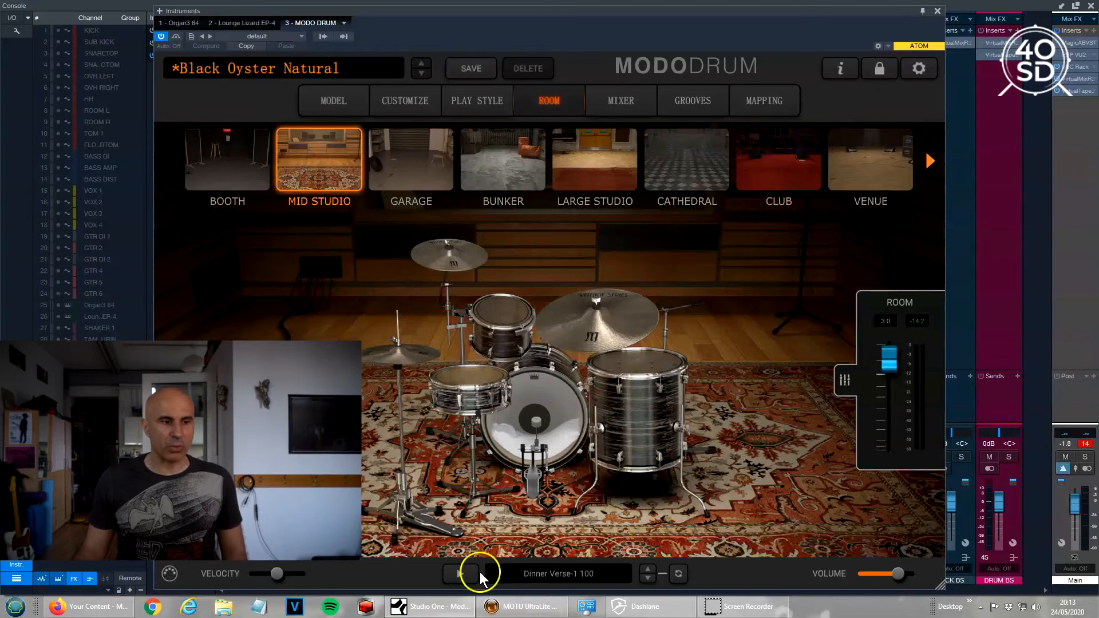
{"action": "left_click", "coordinate": [459, 576]}
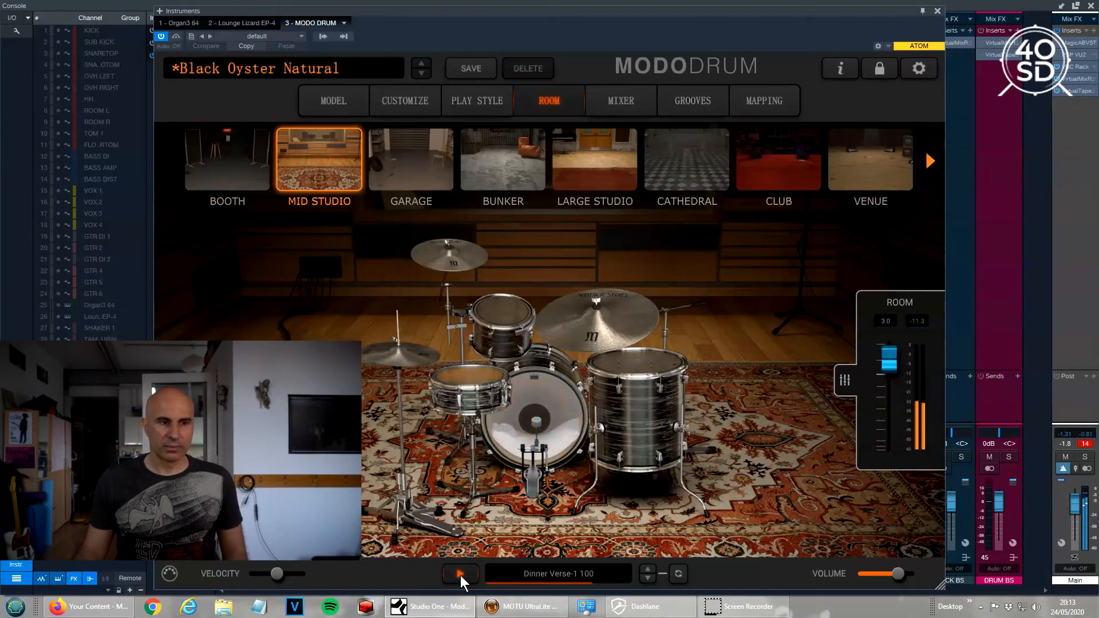
{"action": "left_click", "coordinate": [461, 576]}
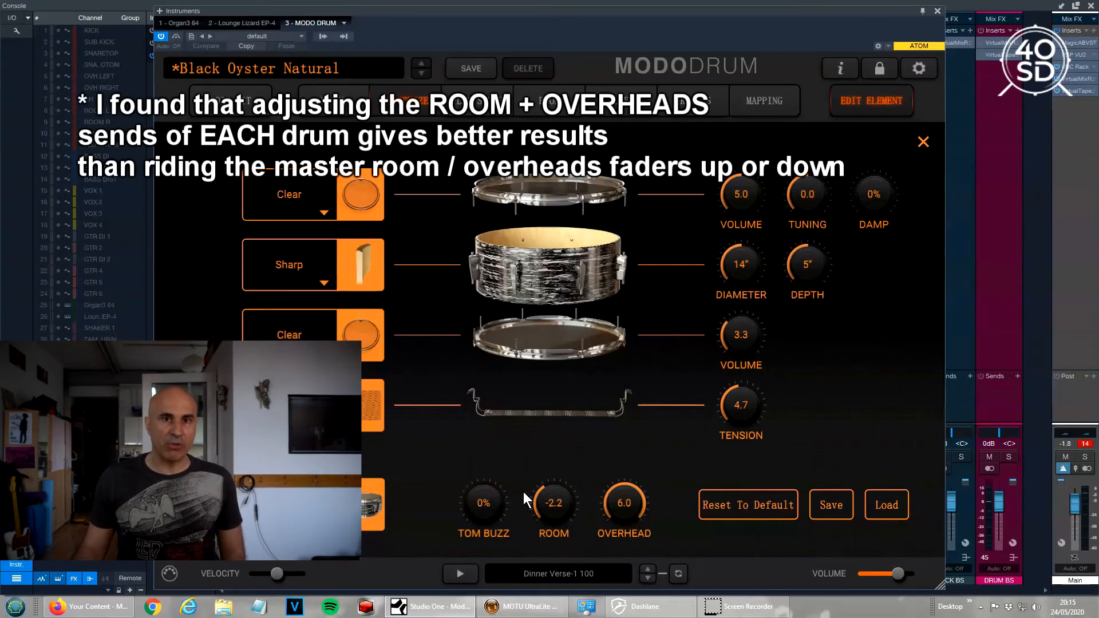
While the groove plays, sweep the snare's overhead and room sends down, then up to 4.2 and 0.1.
{"action": "left_click", "coordinate": [458, 565]}
{"action": "left_click", "coordinate": [460, 572]}
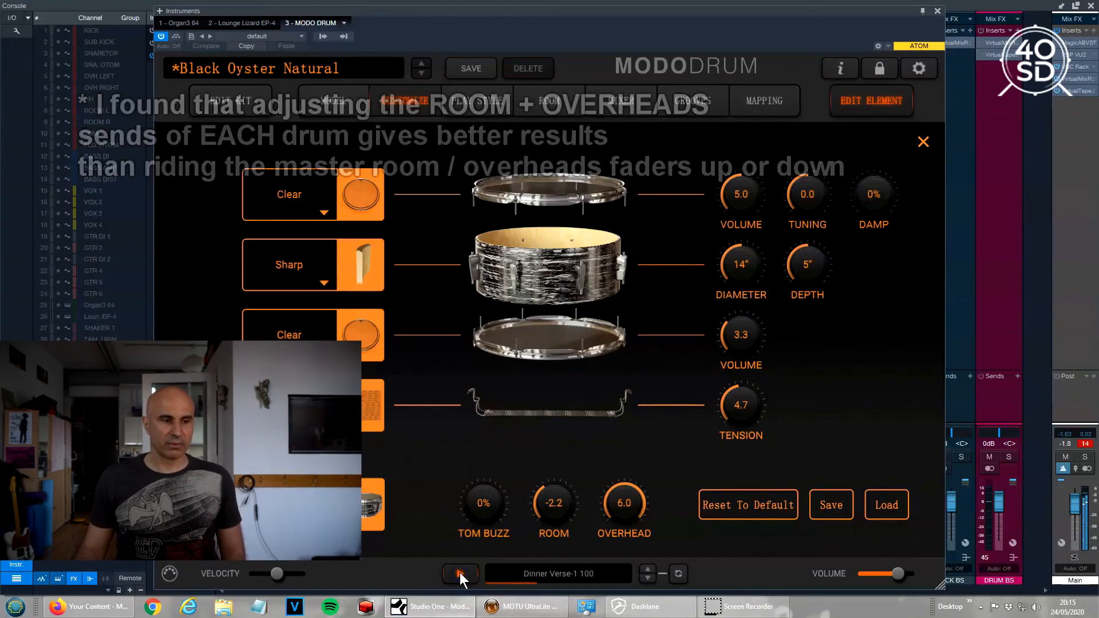
{"action": "left_click", "coordinate": [459, 572]}
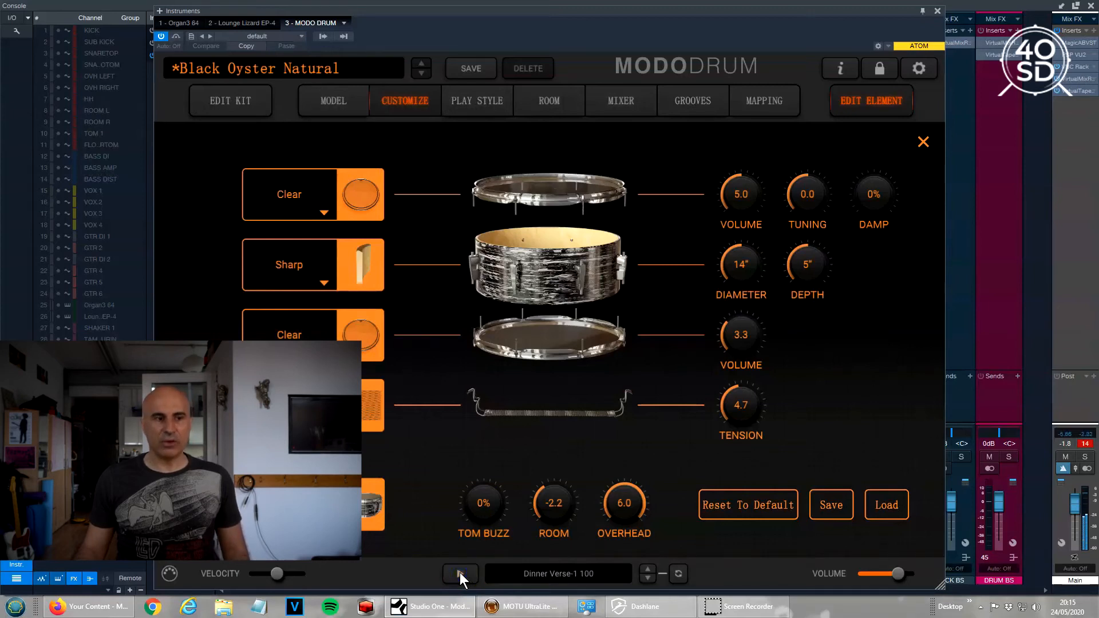
{"action": "left_click", "coordinate": [460, 573]}
{"action": "left_click_drag", "start_coordinate": [625, 507], "coordinate": [653, 615]}
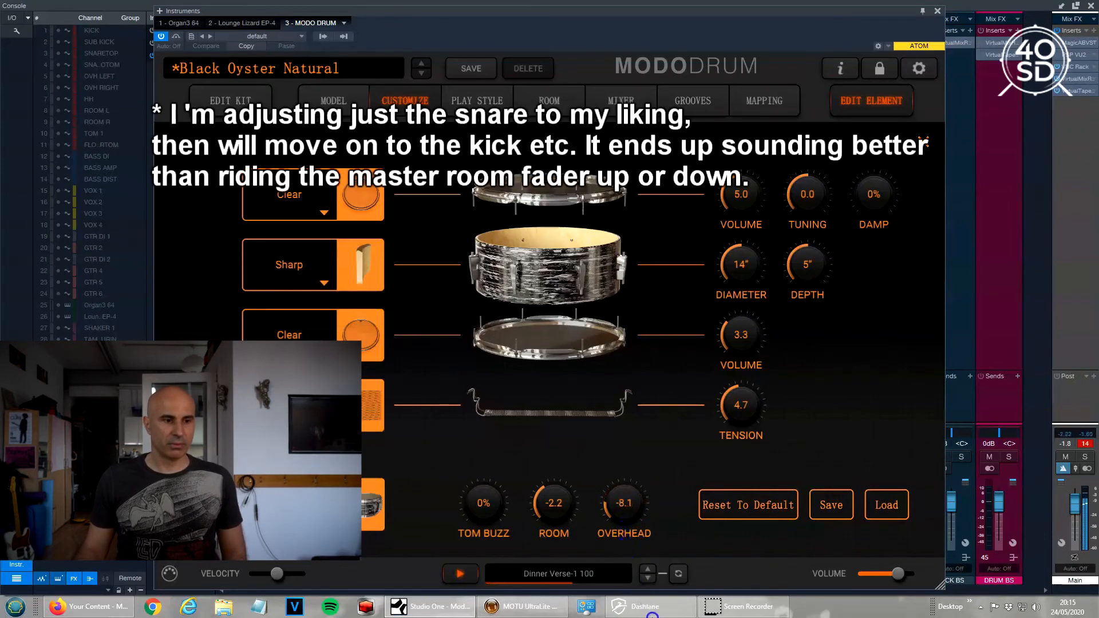
{"action": "left_click_drag", "start_coordinate": [549, 502], "coordinate": [565, 562]}
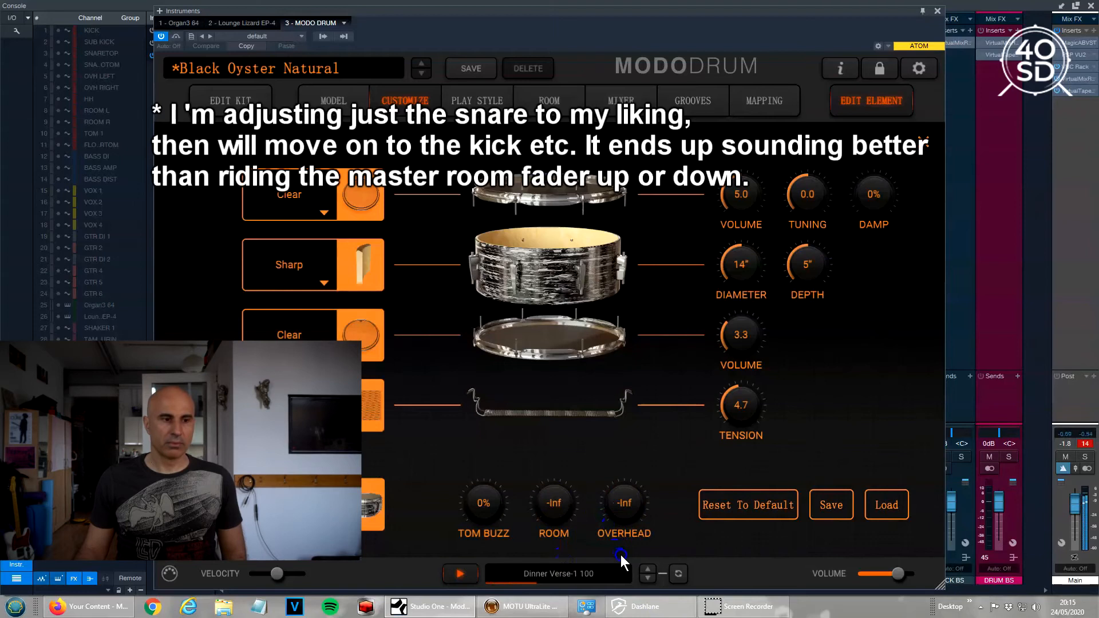
{"action": "left_click_drag", "start_coordinate": [616, 470], "coordinate": [618, 433]}
{"action": "left_click_drag", "start_coordinate": [559, 531], "coordinate": [549, 445]}
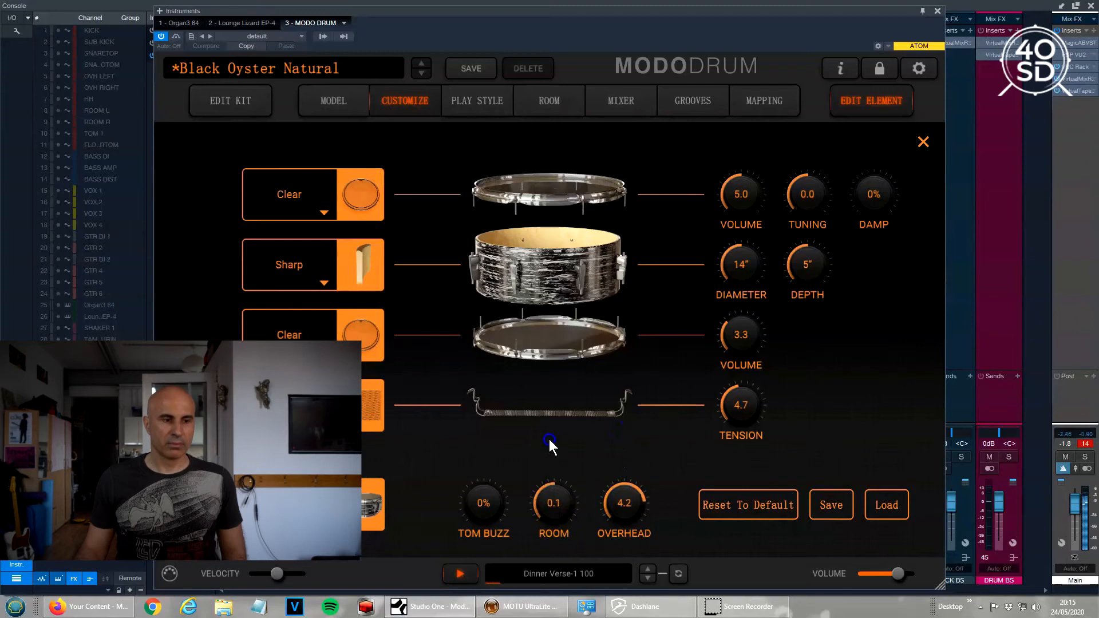
{"action": "left_click", "coordinate": [463, 574]}
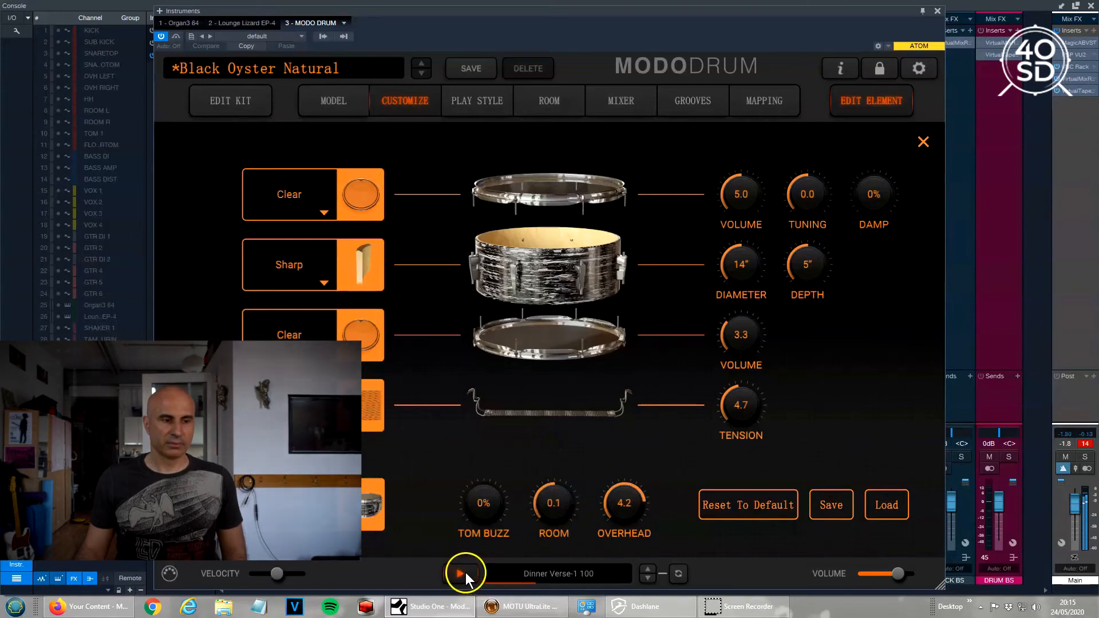
{"action": "left_click", "coordinate": [466, 575]}
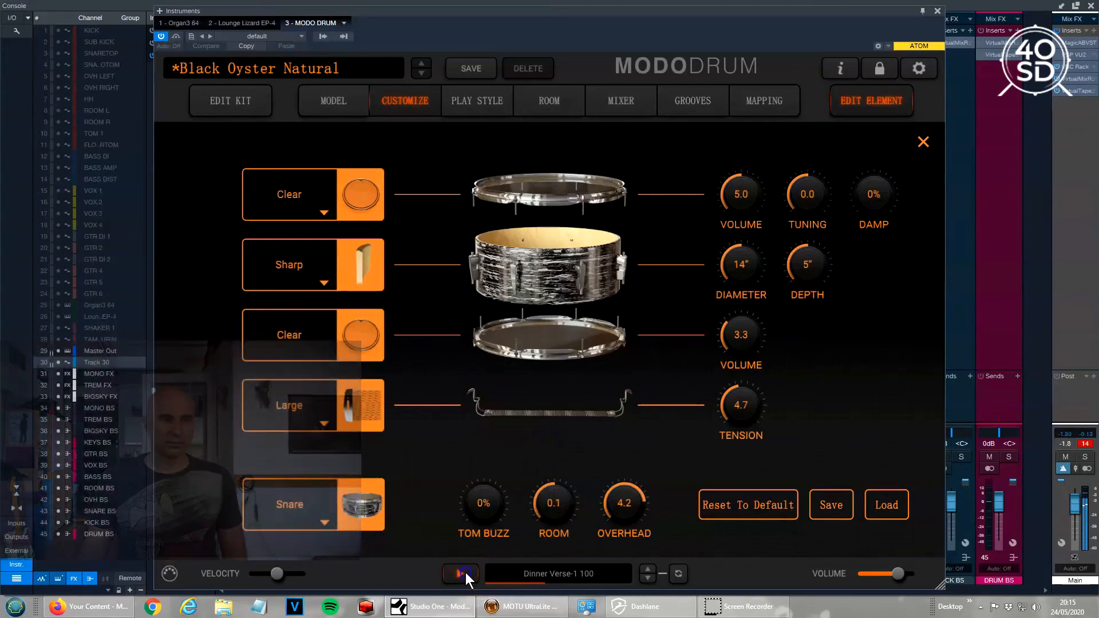
Close the snare editor, view the mixer, then show the Mid Studio master room level of 3.0.
{"action": "left_click", "coordinate": [873, 106]}
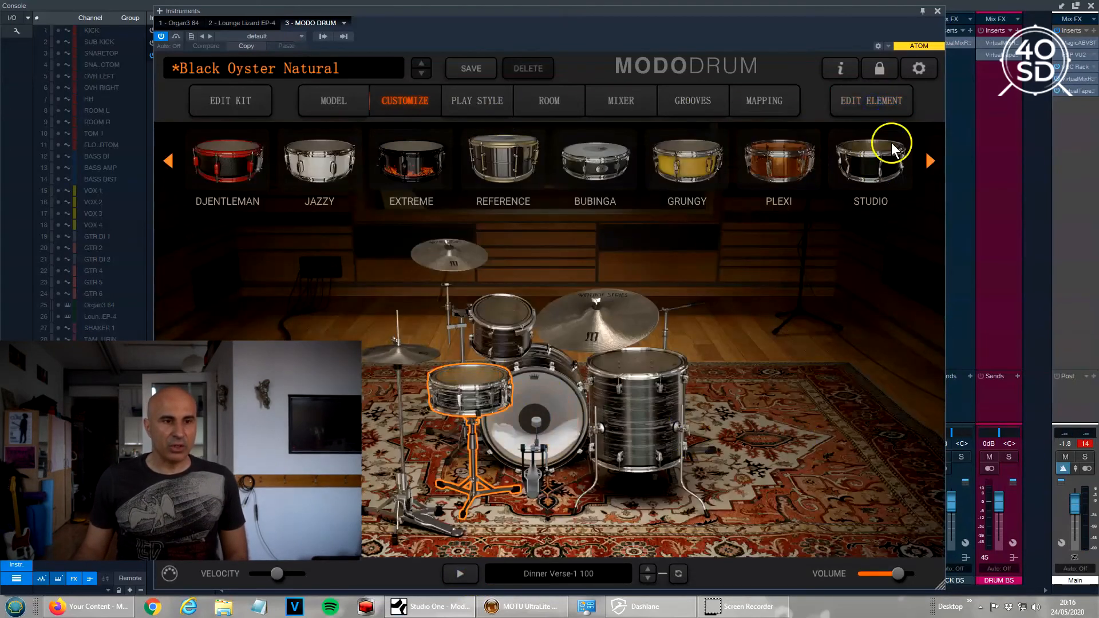
{"action": "left_click", "coordinate": [607, 105]}
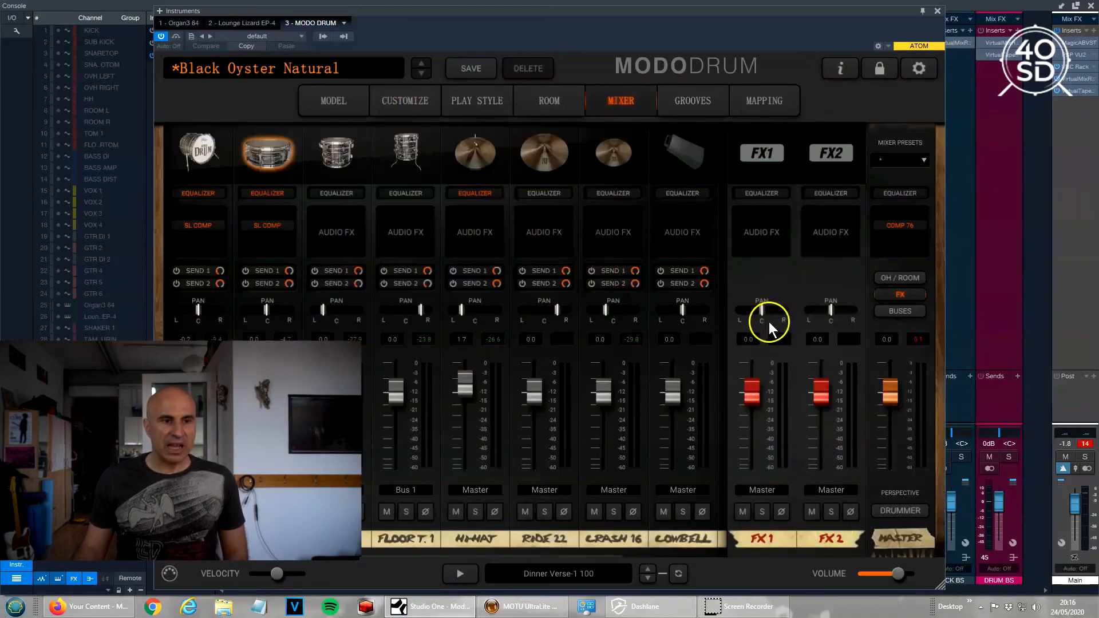
{"action": "left_click", "coordinate": [550, 101]}
{"action": "left_click", "coordinate": [928, 383]}
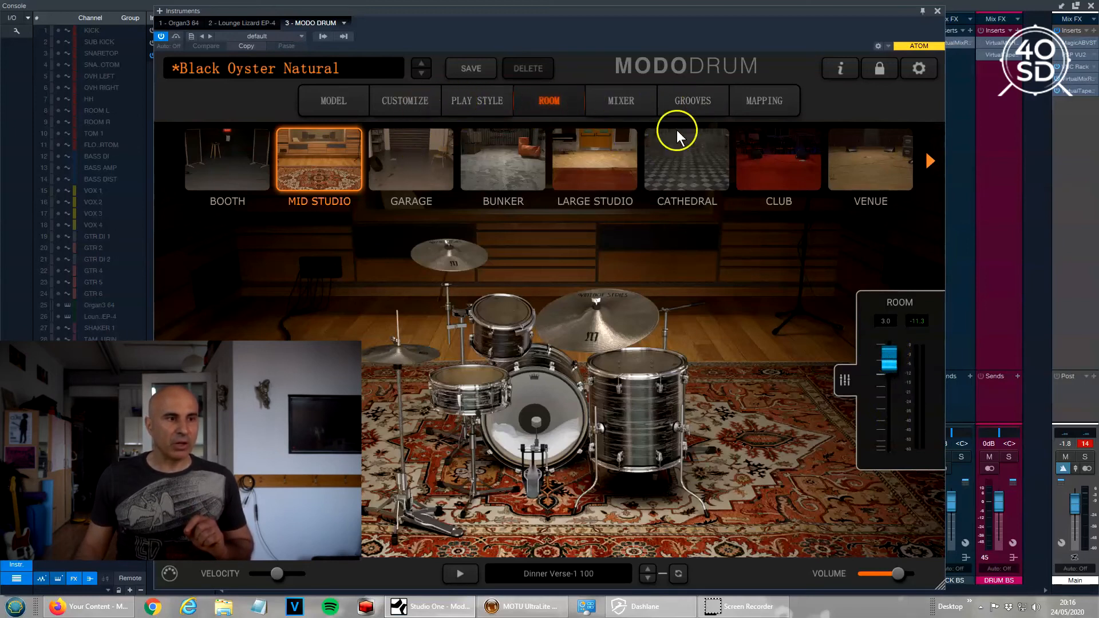
Open the floor tom's element editor, showing room -4.0 and overhead -2.1 with Tom Group Editing on.
{"action": "left_click", "coordinate": [603, 370]}
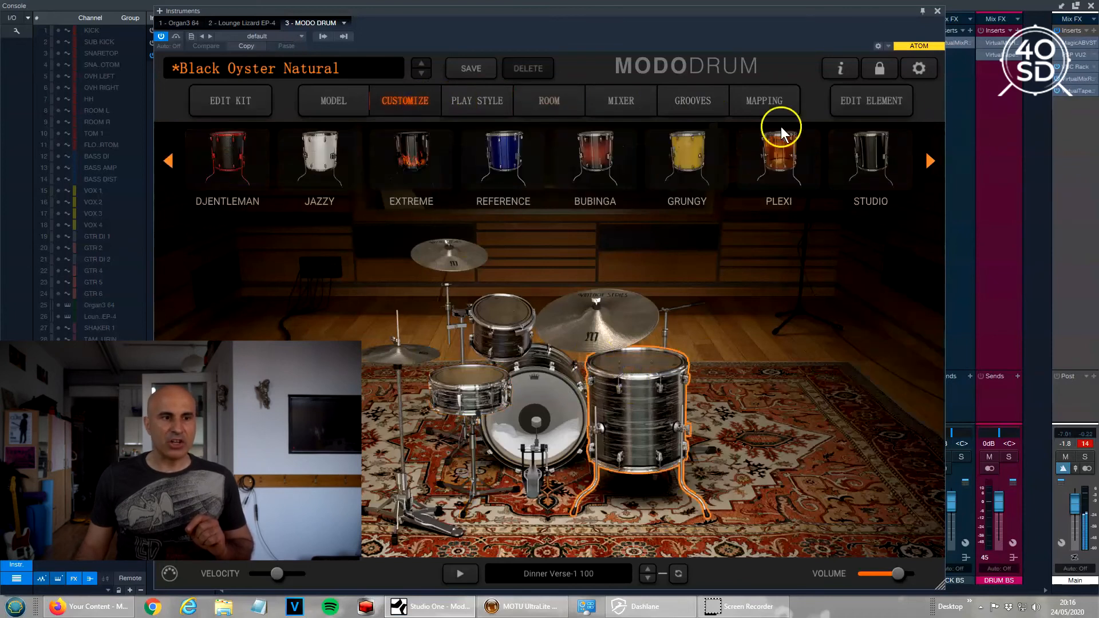
{"action": "left_click", "coordinate": [855, 102]}
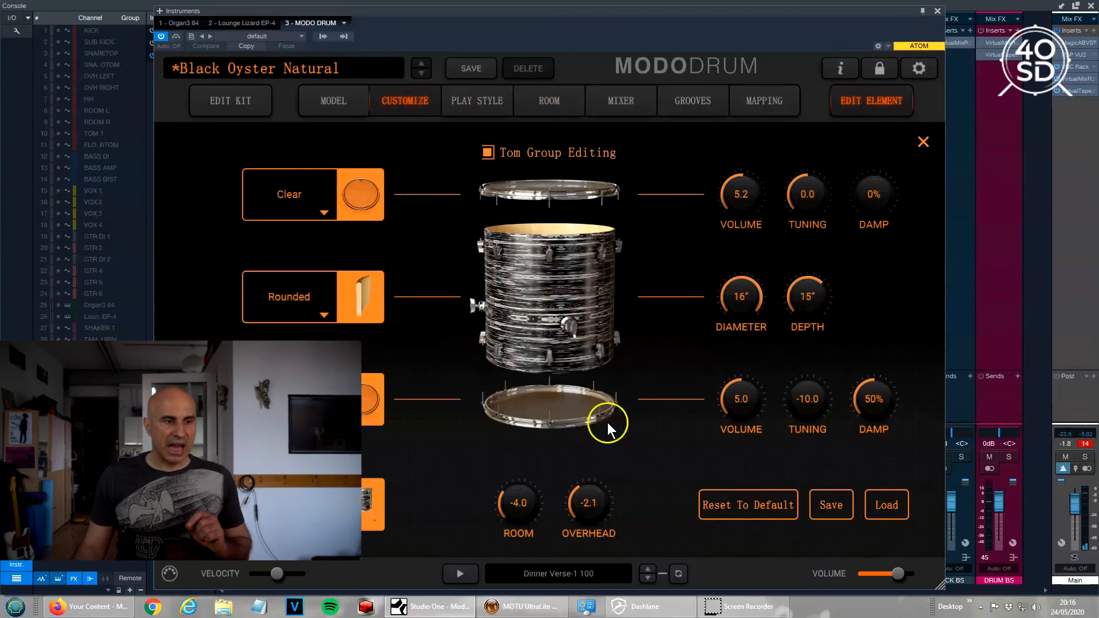